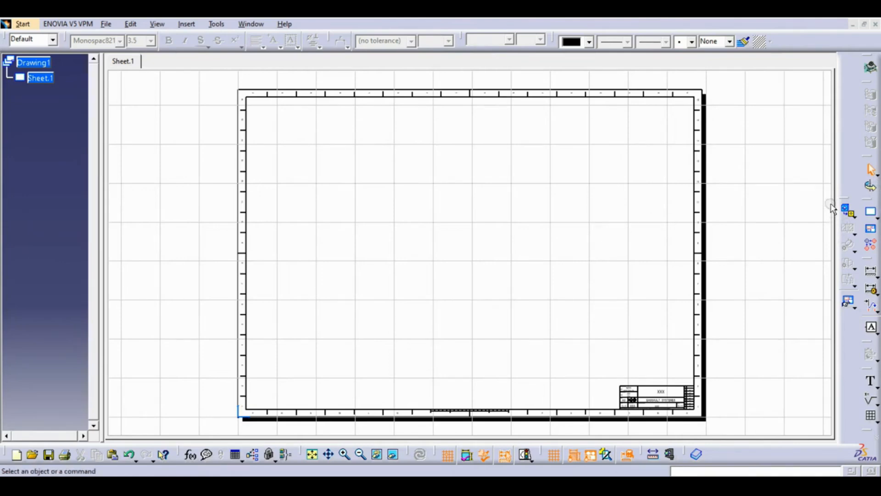
Look over the Torque Arm part in its own window and return to the empty drawing
{"action": "left_click", "coordinate": [250, 24]}
{"action": "left_click", "coordinate": [267, 99]}
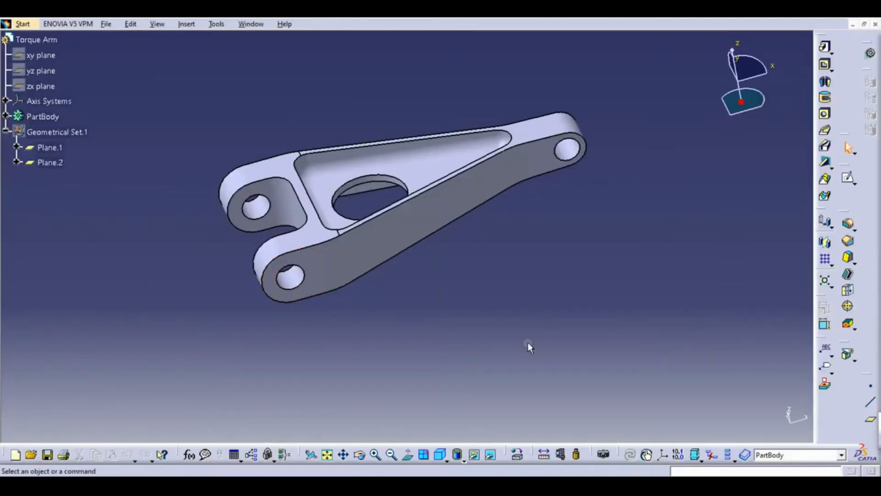
{"action": "left_click", "coordinate": [248, 25]}
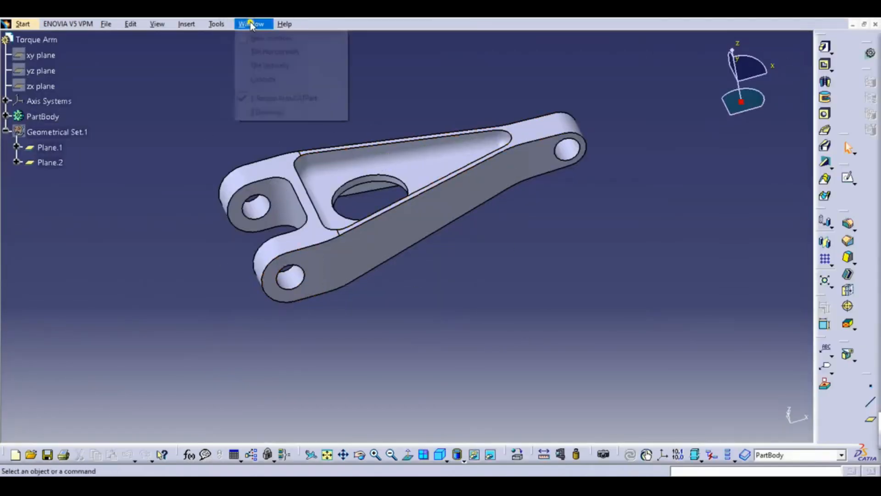
{"action": "left_click", "coordinate": [272, 118]}
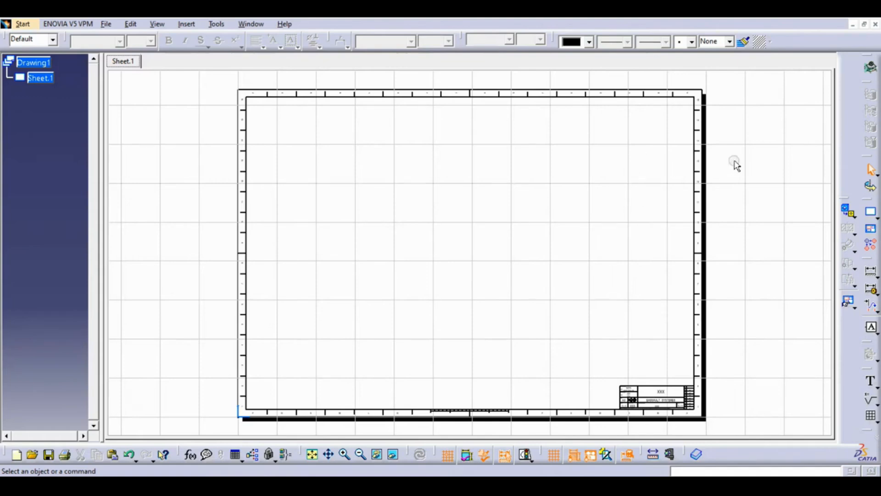
Start a Front View with the Torque Arm's flat upper face beside the fork as its reference plane
{"action": "left_click", "coordinate": [849, 212]}
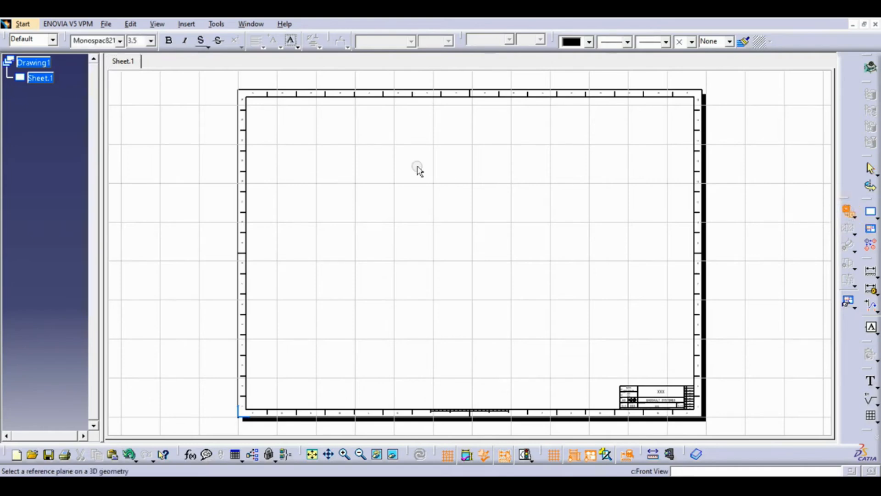
{"action": "left_click", "coordinate": [254, 25]}
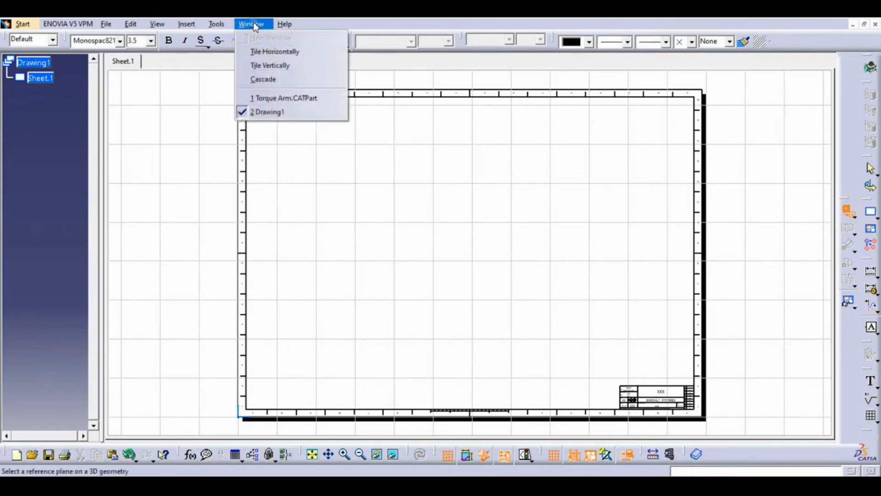
{"action": "left_click", "coordinate": [256, 97]}
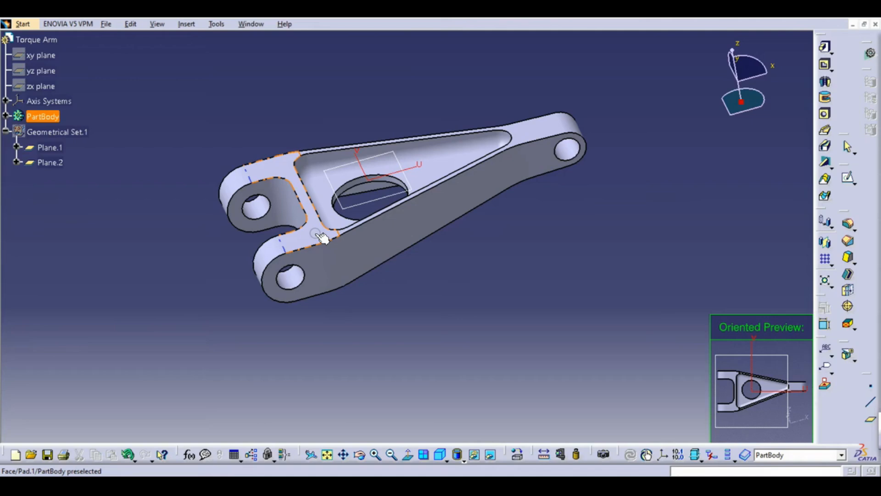
{"action": "left_click", "coordinate": [321, 238]}
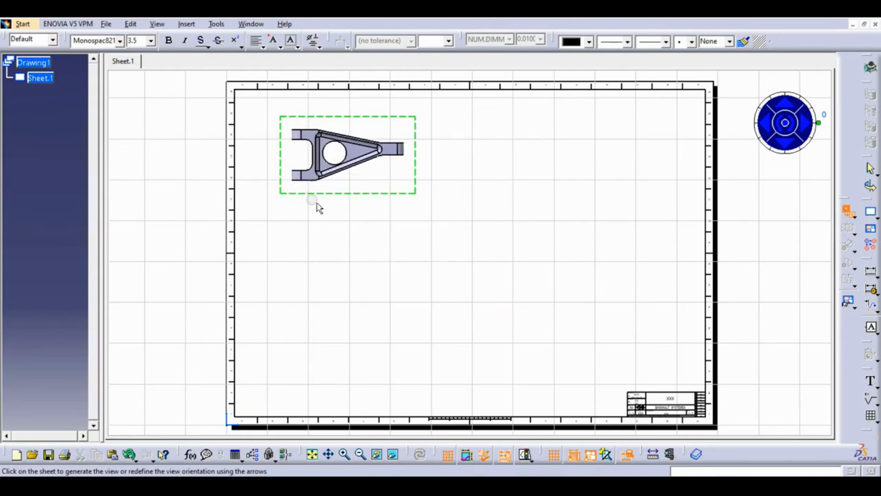
Try tilting and rotating the view preview, restore its original orientation with the fork facing left, and generate the front view
{"action": "left_click", "coordinate": [783, 146]}
{"action": "left_click", "coordinate": [784, 146]}
{"action": "left_click", "coordinate": [783, 146]}
{"action": "left_click", "coordinate": [783, 146]}
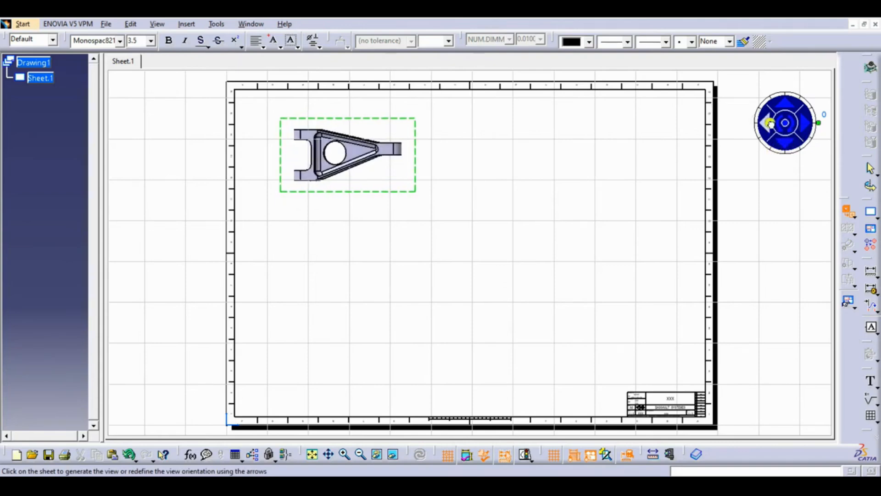
{"action": "left_click", "coordinate": [806, 133]}
{"action": "left_click", "coordinate": [805, 122]}
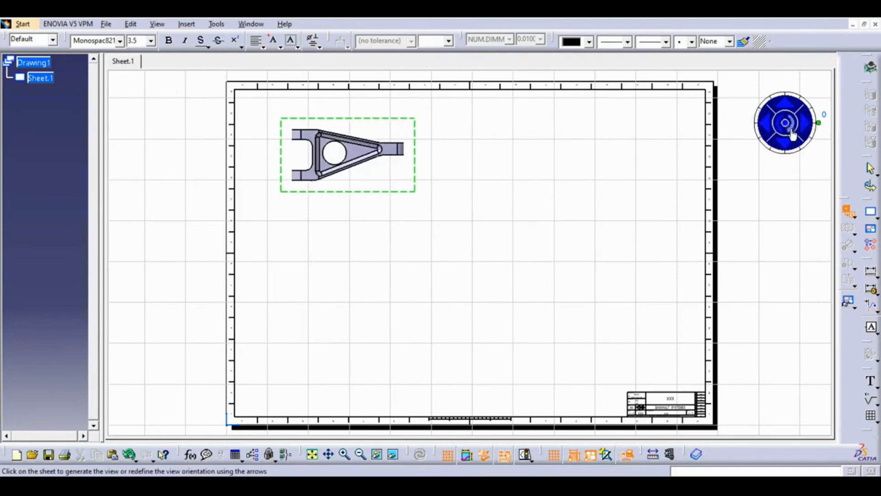
{"action": "left_click", "coordinate": [791, 130]}
{"action": "left_click", "coordinate": [777, 131]}
{"action": "left_click", "coordinate": [776, 131]}
{"action": "left_click", "coordinate": [789, 130]}
{"action": "left_click", "coordinate": [453, 227]}
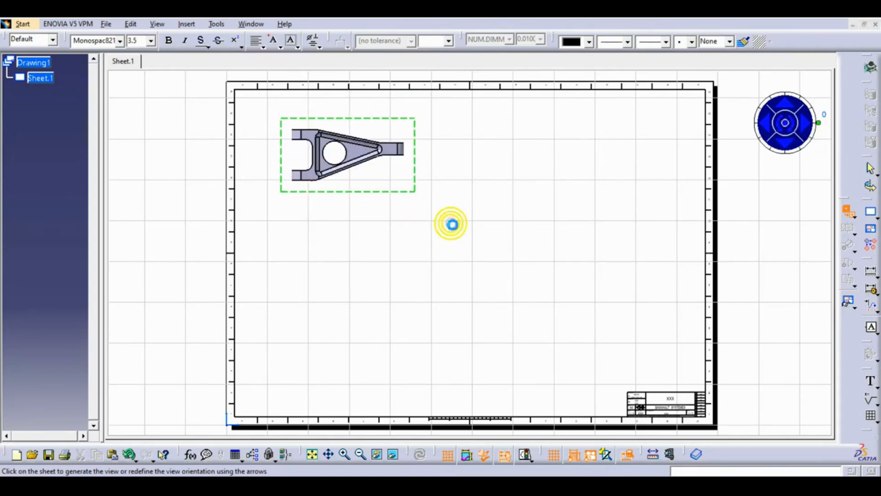
{"action": "mouse_move", "coordinate": [421, 200]}
{"action": "middle_mouse_down"}
{"action": "mouse_move", "coordinate": [427, 235]}
{"action": "mouse_move", "coordinate": [444, 224]}
{"action": "mouse_move", "coordinate": [429, 191]}
{"action": "mouse_move", "coordinate": [422, 201]}
{"action": "middle_mouse_up"}
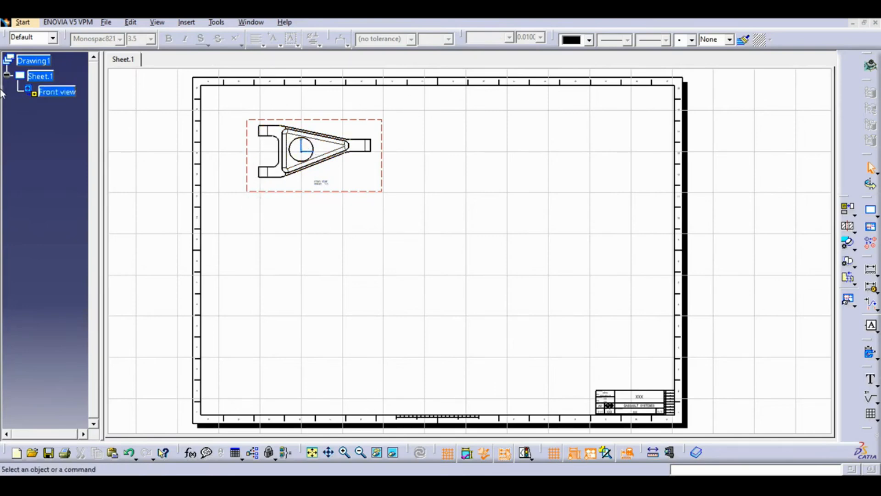
Create two projection views from the front view: the top view below it and the left view to its right
{"action": "left_click", "coordinate": [62, 91]}
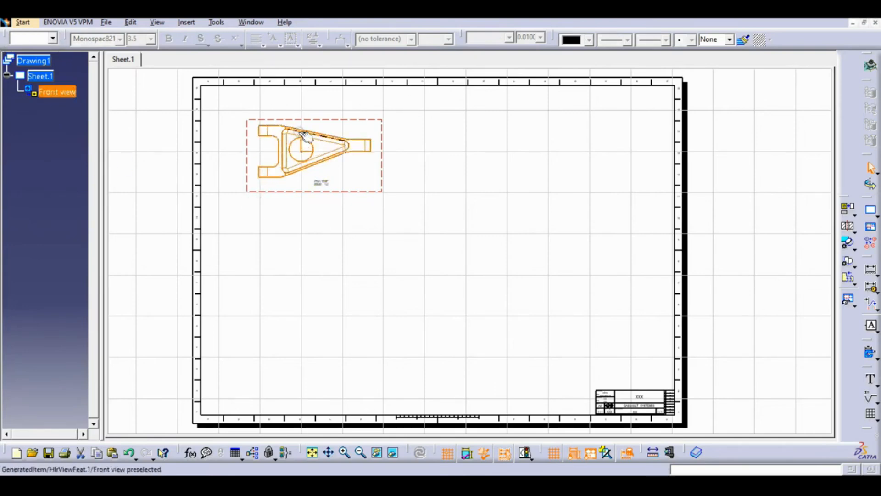
{"action": "left_click", "coordinate": [252, 218]}
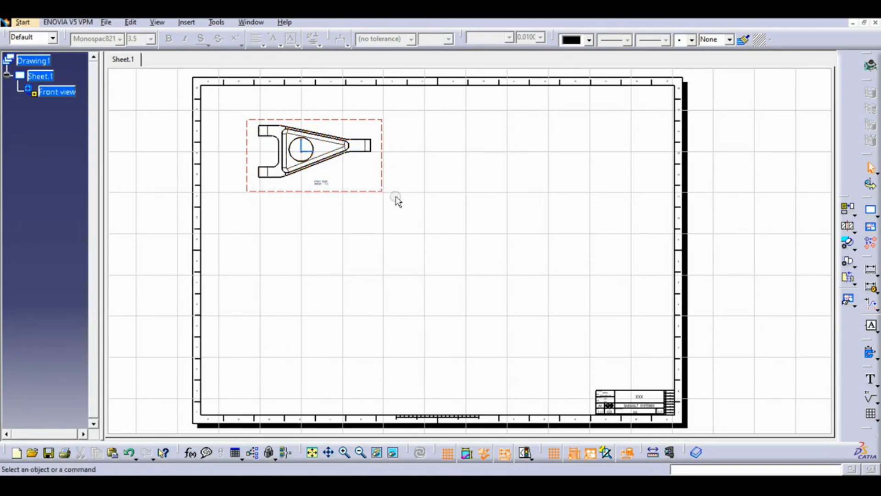
{"action": "left_click", "coordinate": [57, 91]}
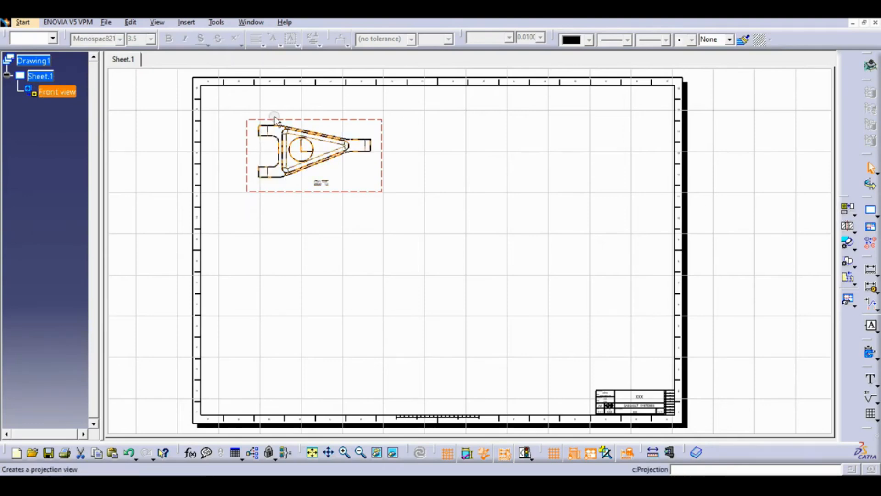
{"action": "left_click", "coordinate": [847, 211]}
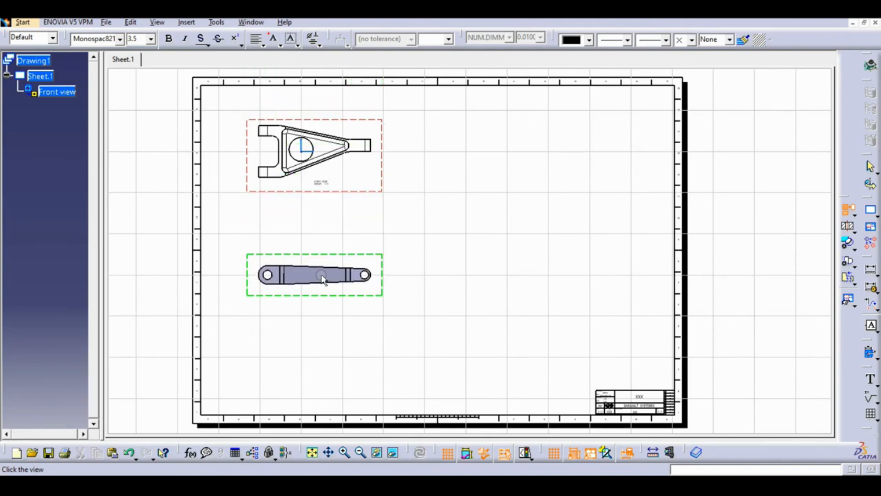
{"action": "left_click", "coordinate": [316, 264]}
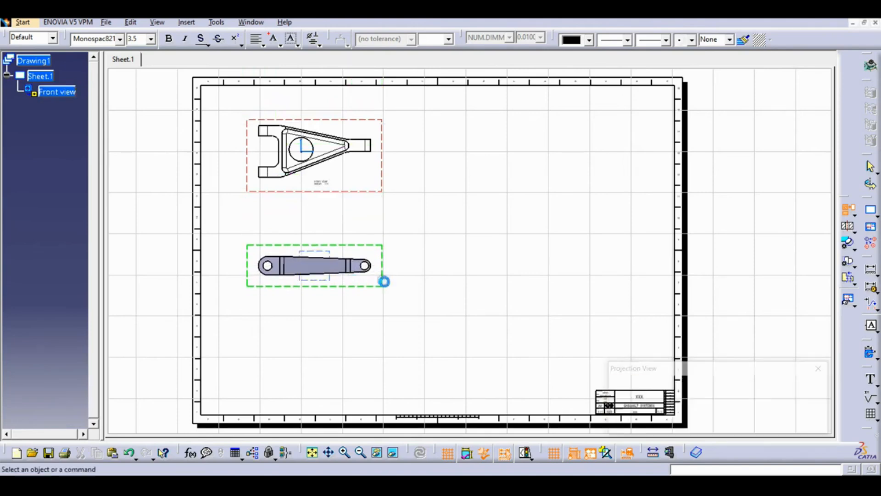
{"action": "left_click", "coordinate": [849, 211]}
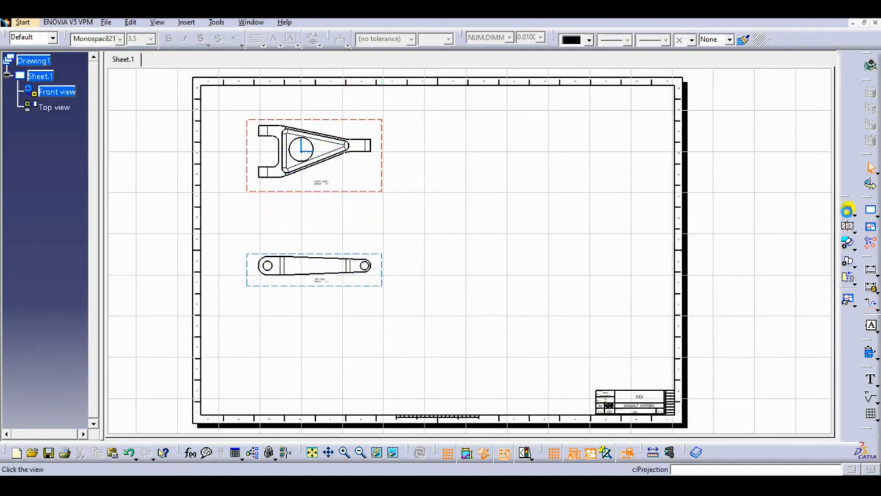
{"action": "left_click", "coordinate": [502, 162]}
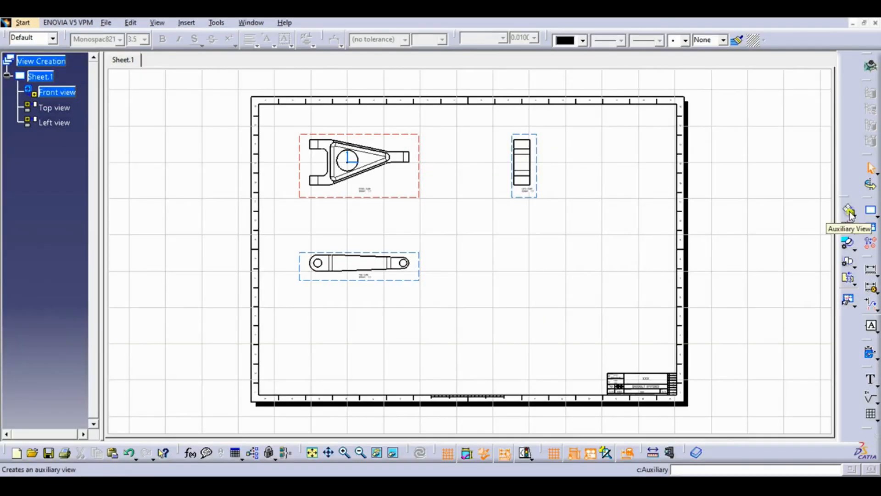
Create an auxiliary view from a diagonal line drawn beyond the front view's upper-left corner, placing it diagonally below the front view
{"action": "left_click", "coordinate": [848, 221]}
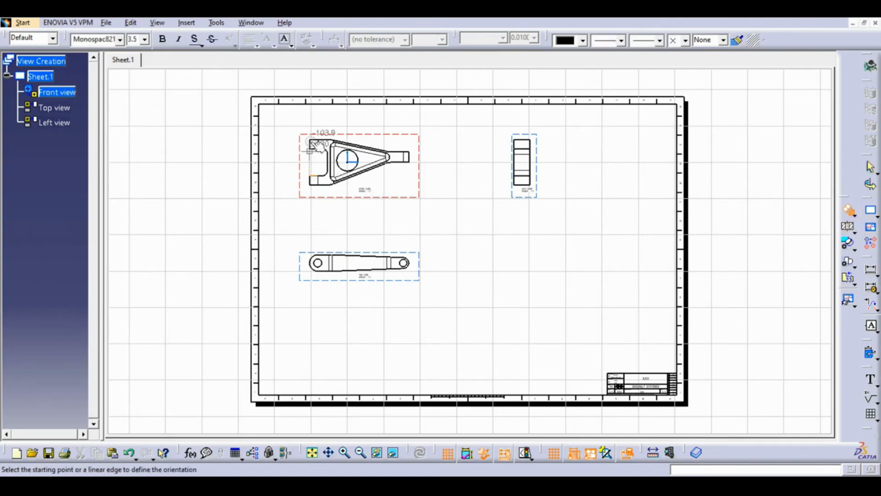
{"action": "left_click", "coordinate": [298, 111]}
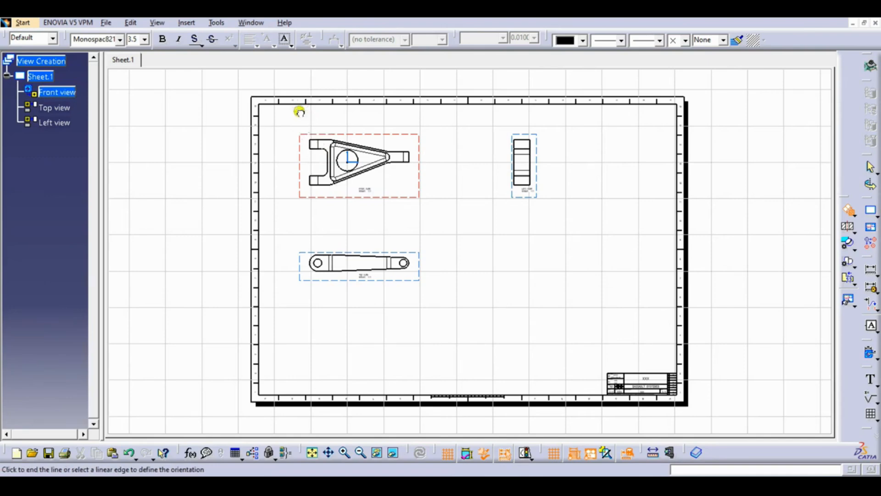
{"action": "left_click", "coordinate": [270, 140]}
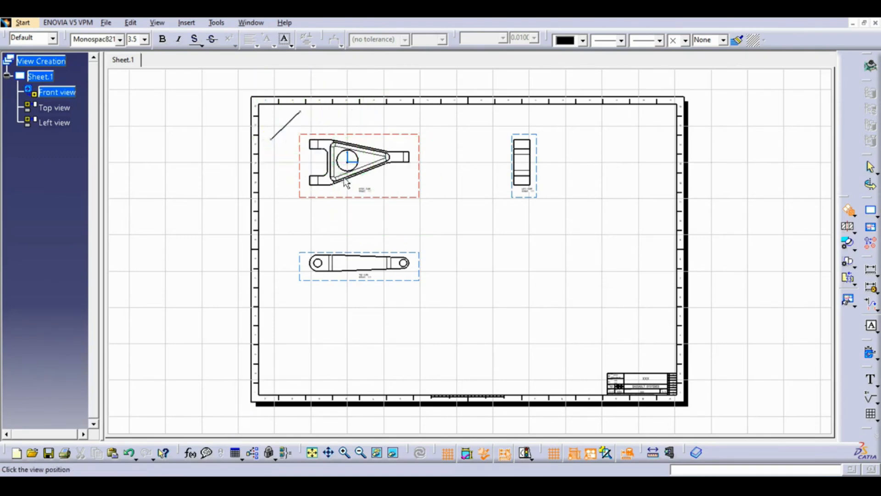
{"action": "left_click", "coordinate": [495, 285]}
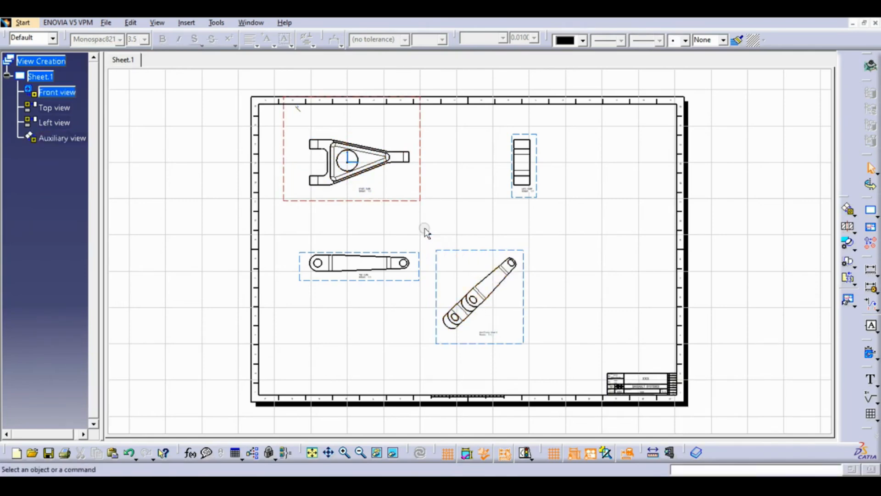
Examine the auxiliary view's geometry and label, along with the direction marker beside the front view
{"action": "mouse_move", "coordinate": [305, 129]}
{"action": "middle_mouse_down"}
{"action": "mouse_move", "coordinate": [368, 248]}
{"action": "mouse_move", "coordinate": [358, 110]}
{"action": "middle_mouse_up"}
{"action": "middle_click_drag", "start_coordinate": [136, 118], "coordinate": [505, 306]}
{"action": "middle_click_drag", "start_coordinate": [37, 305], "coordinate": [415, 381]}
{"action": "mouse_move", "coordinate": [115, 160]}
{"action": "middle_mouse_down"}
{"action": "mouse_move", "coordinate": [583, 263]}
{"action": "mouse_move", "coordinate": [132, 324]}
{"action": "mouse_move", "coordinate": [135, 370]}
{"action": "middle_mouse_up"}
{"action": "middle_click_drag", "start_coordinate": [287, 295], "coordinate": [375, 219]}
{"action": "mouse_move", "coordinate": [394, 248]}
{"action": "middle_mouse_down", "text": "ctrl"}
{"action": "mouse_move", "coordinate": [344, 163]}
{"action": "mouse_move", "coordinate": [496, 290]}
{"action": "middle_mouse_up", "text": "ctrl"}
{"action": "mouse_move", "coordinate": [793, 422]}
{"action": "middle_mouse_down"}
{"action": "mouse_move", "coordinate": [451, 207]}
{"action": "mouse_move", "coordinate": [507, 378]}
{"action": "middle_mouse_up"}
{"action": "middle_click_drag", "start_coordinate": [624, 416], "coordinate": [330, 189]}
{"action": "mouse_move", "coordinate": [374, 232]}
{"action": "middle_mouse_down"}
{"action": "mouse_move", "coordinate": [397, 214]}
{"action": "mouse_move", "coordinate": [590, 150]}
{"action": "middle_mouse_up"}
{"action": "mouse_move", "coordinate": [557, 214]}
{"action": "middle_mouse_down", "text": "ctrl"}
{"action": "mouse_move", "coordinate": [549, 173]}
{"action": "mouse_move", "coordinate": [557, 83]}
{"action": "middle_mouse_up", "text": "ctrl"}
{"action": "middle_click_drag", "start_coordinate": [580, 149], "coordinate": [202, 429]}
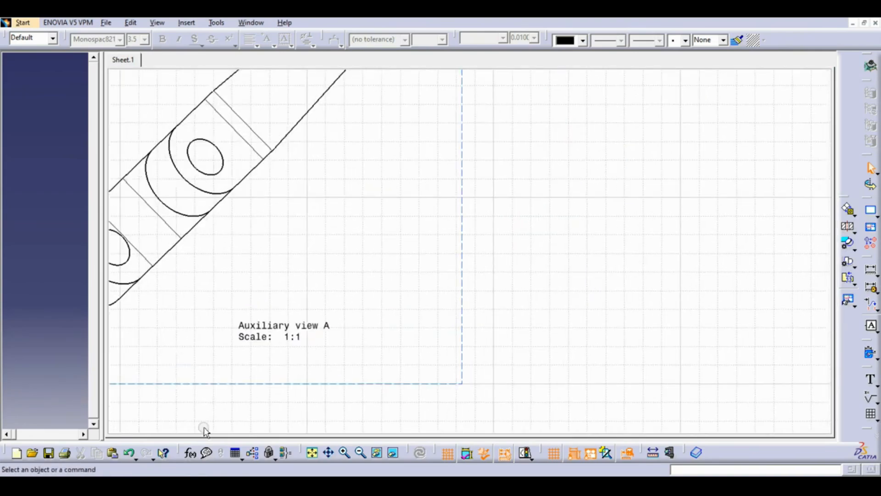
{"action": "left_click_drag", "start_coordinate": [547, 231], "coordinate": [539, 308]}
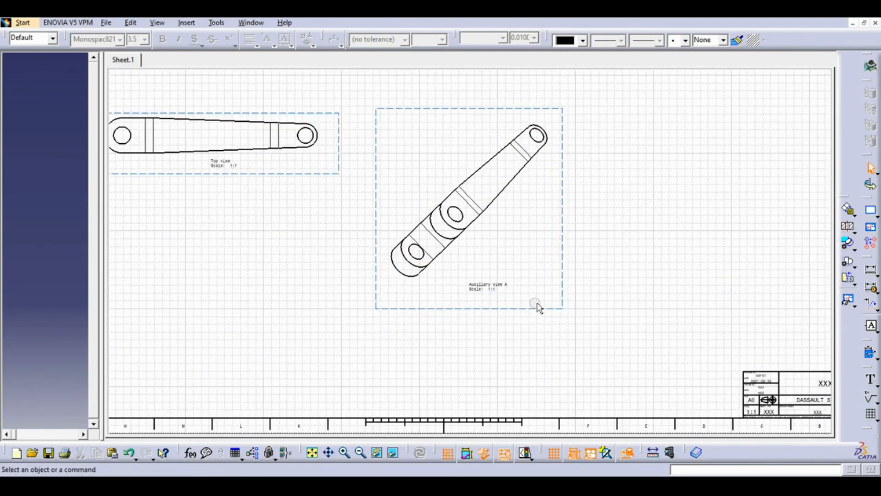
{"action": "middle_click_drag", "start_coordinate": [195, 106], "coordinate": [239, 257]}
{"action": "left_click", "coordinate": [212, 163]}
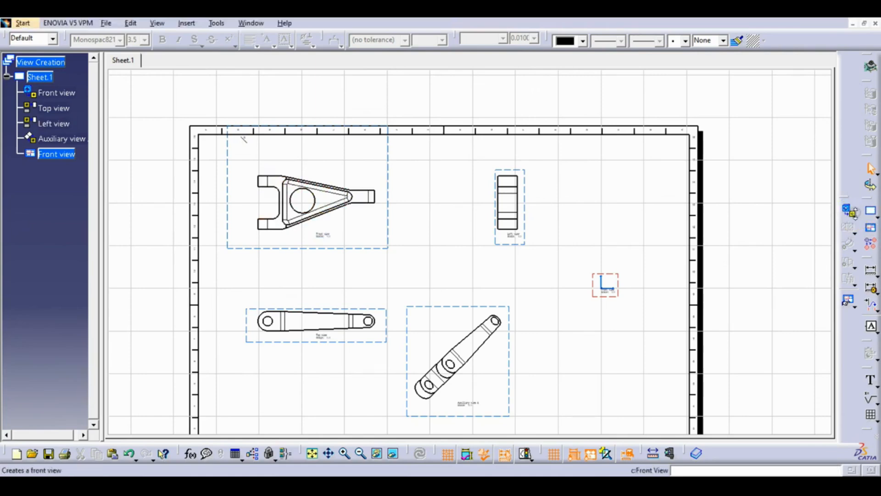
Create an isometric view from the isometrically oriented Torque Arm part and place it to the right of the left view
{"action": "left_click", "coordinate": [854, 215]}
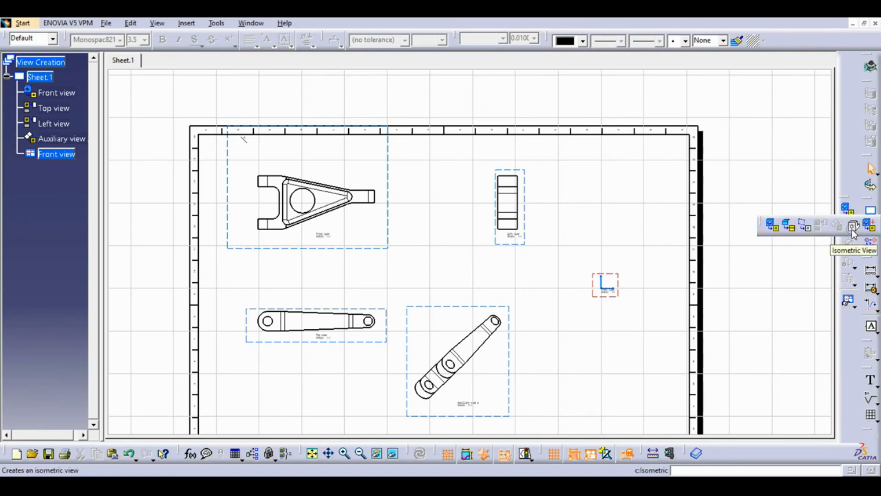
{"action": "left_click", "coordinate": [852, 227]}
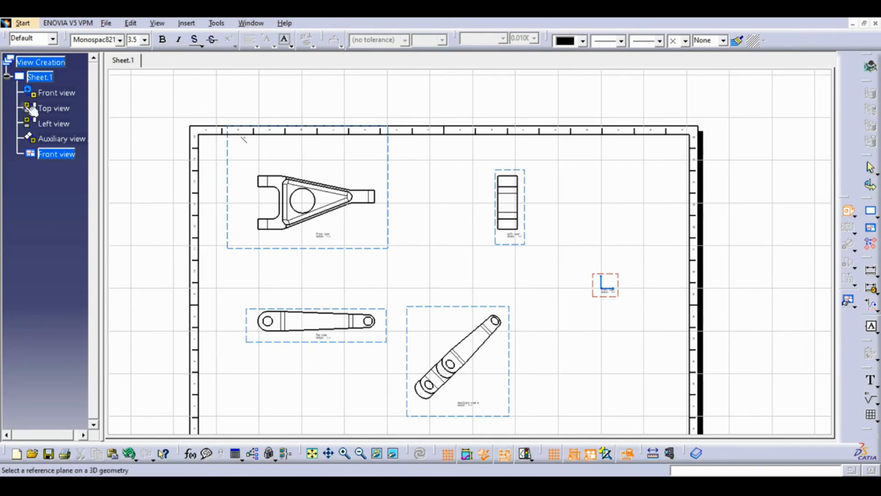
{"action": "left_click", "coordinate": [251, 24]}
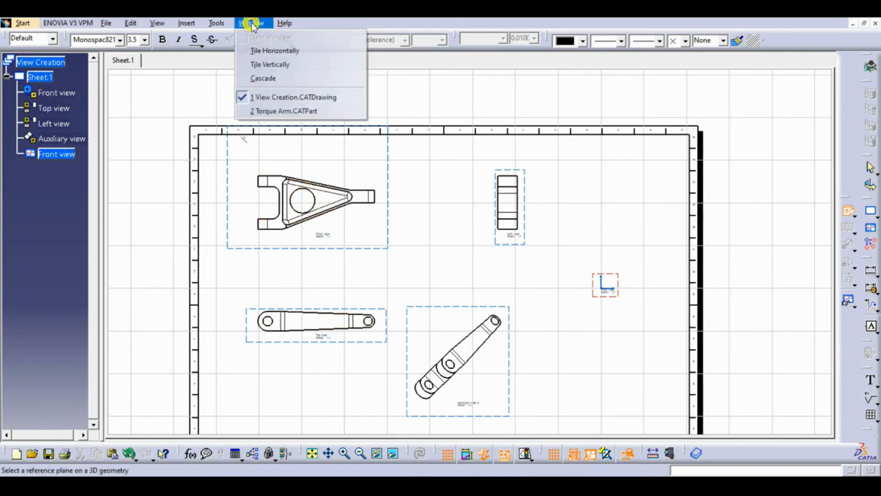
{"action": "left_click", "coordinate": [269, 112]}
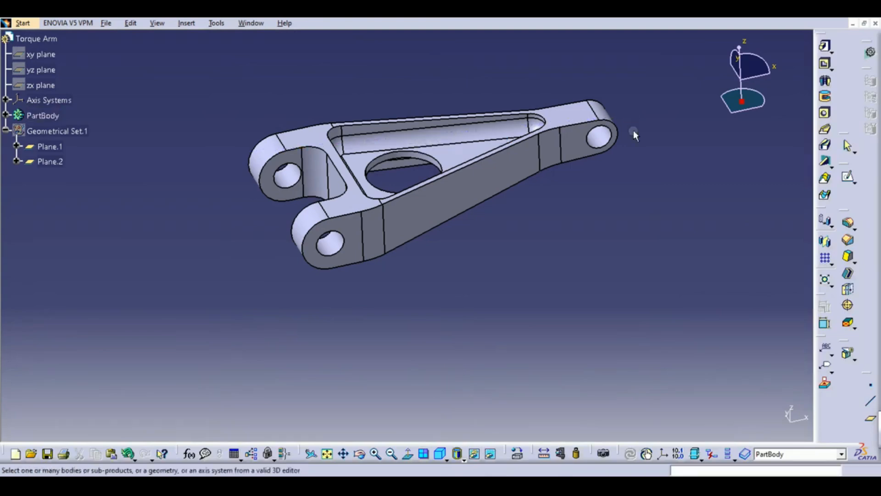
{"action": "left_click", "coordinate": [442, 454]}
{"action": "middle_click_drag", "start_coordinate": [510, 161], "coordinate": [524, 237]}
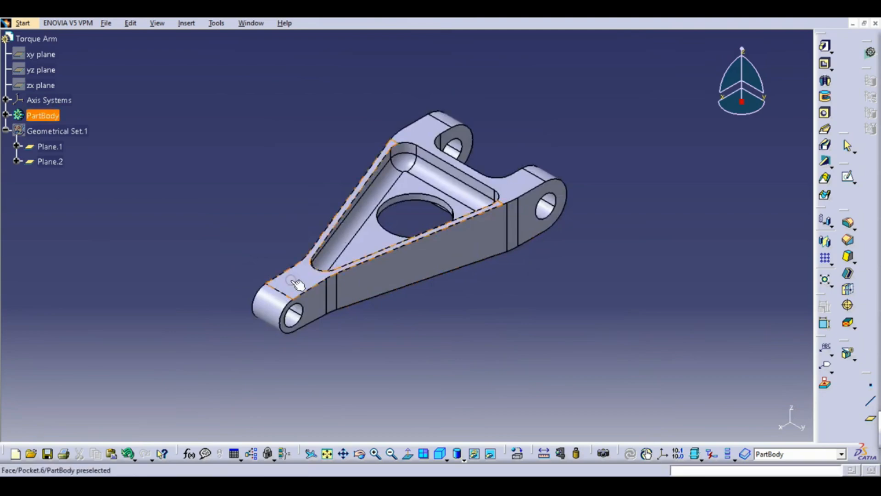
{"action": "left_click", "coordinate": [308, 284]}
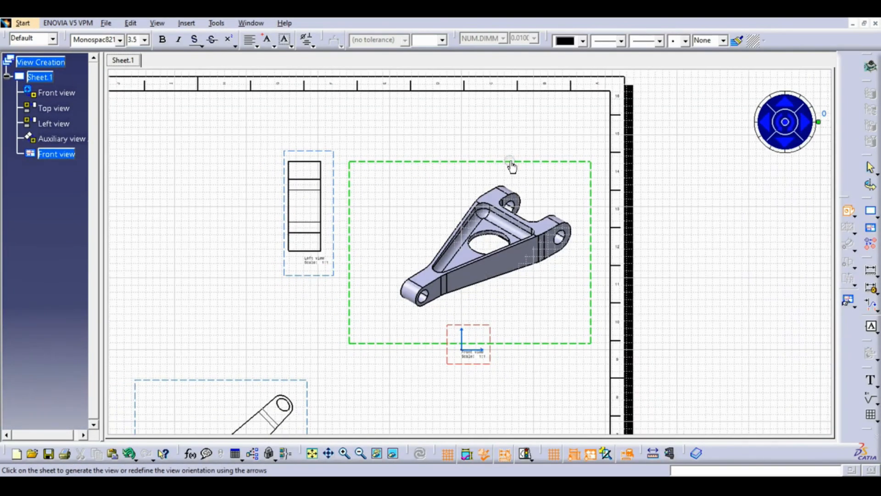
{"action": "left_click_drag", "start_coordinate": [511, 166], "coordinate": [516, 108]}
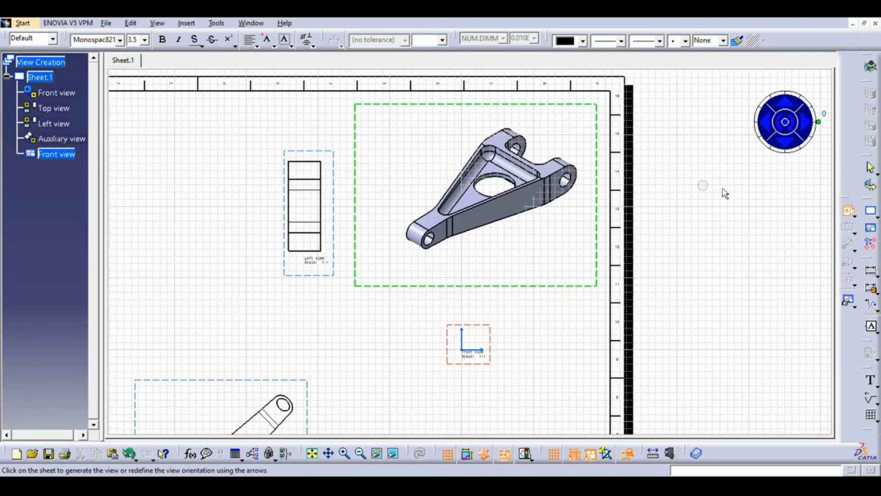
{"action": "left_click", "coordinate": [523, 277]}
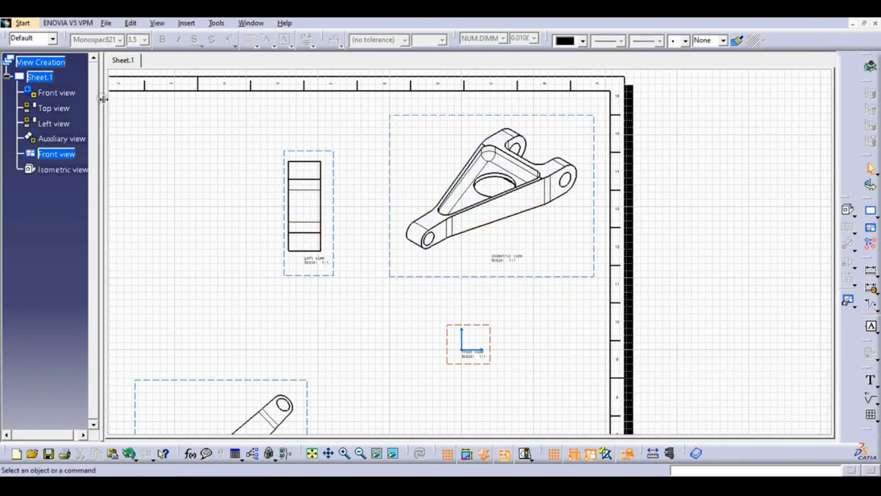
Delete the isometric view from the sheet
{"action": "left_click", "coordinate": [59, 170]}
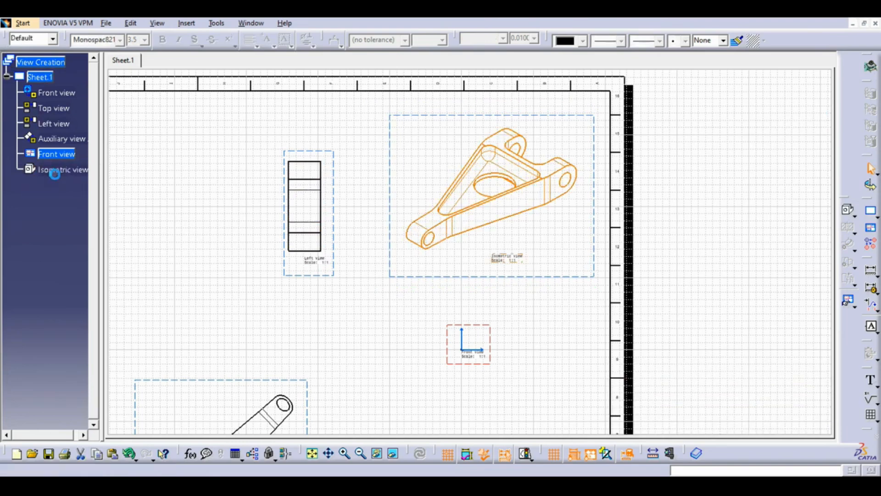
{"action": "key", "text": "Delete"}
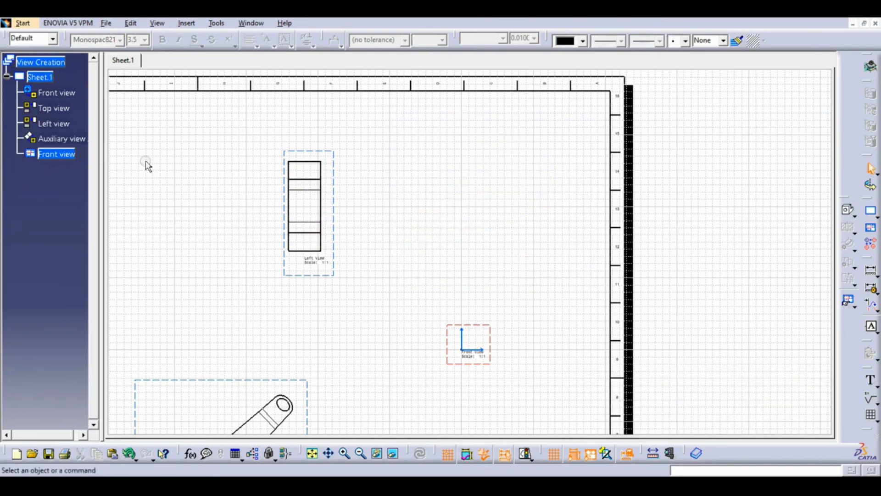
Create an isometric view from a tilted orientation of the Torque Arm part and move it into the drawing frame's upper-right corner
{"action": "left_click", "coordinate": [848, 210]}
{"action": "left_click", "coordinate": [251, 23]}
{"action": "left_click", "coordinate": [257, 110]}
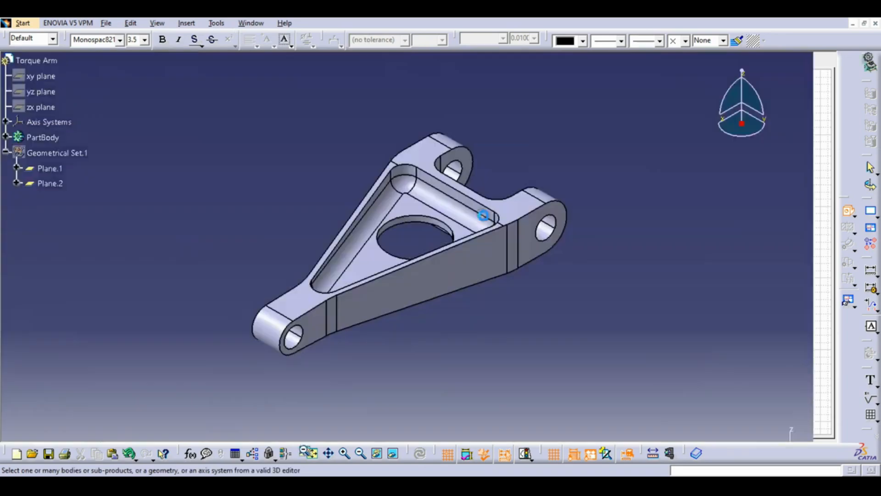
{"action": "middle_click_drag", "start_coordinate": [393, 177], "coordinate": [481, 196]}
{"action": "middle_click_drag", "start_coordinate": [318, 336], "coordinate": [514, 229]}
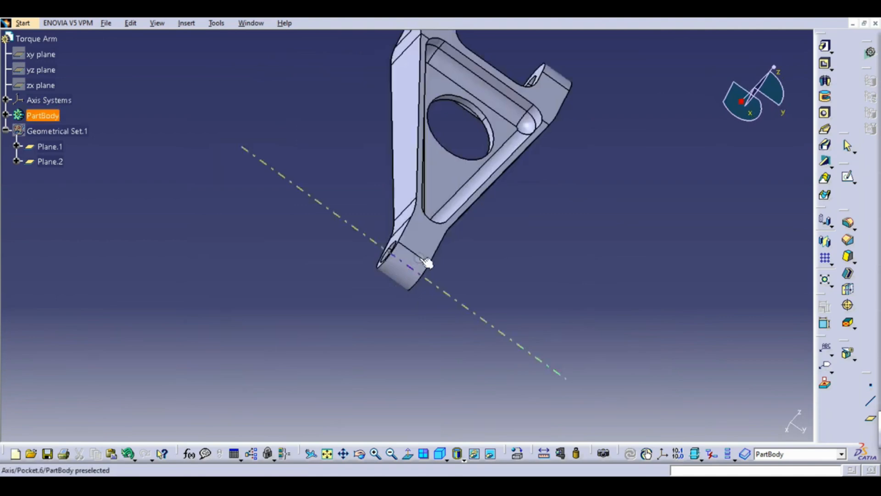
{"action": "left_click", "coordinate": [426, 241]}
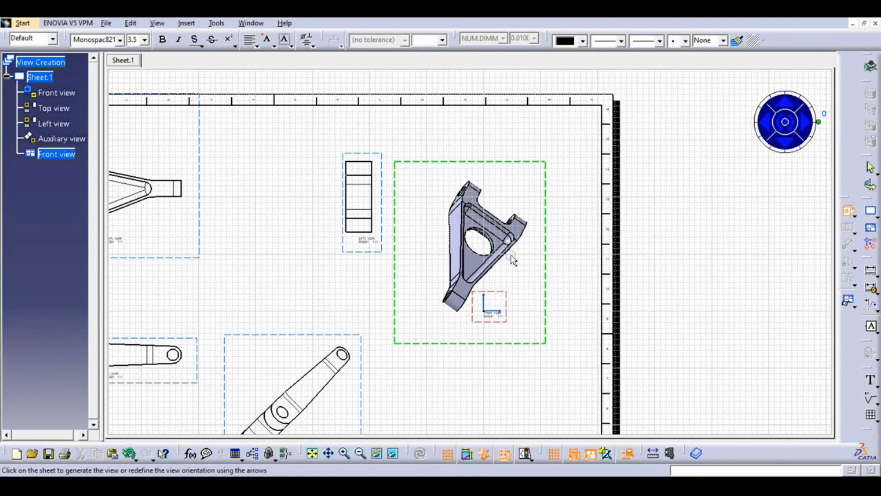
{"action": "left_click", "coordinate": [571, 241]}
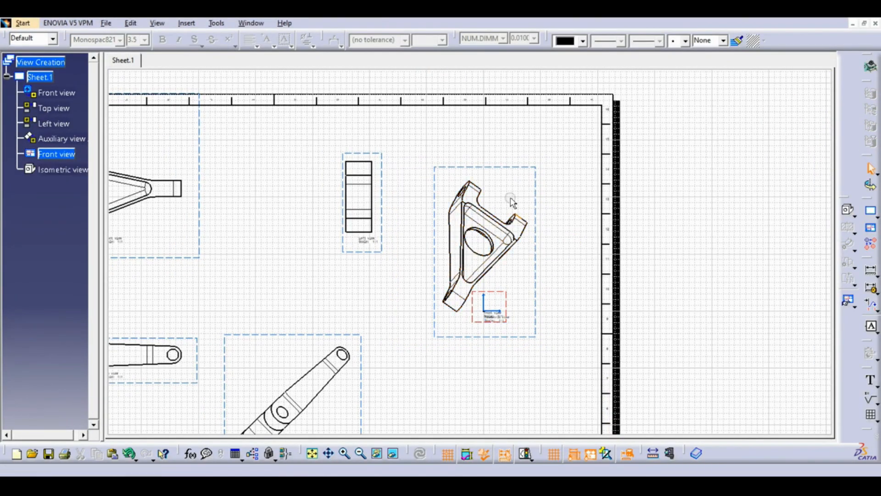
{"action": "left_click_drag", "start_coordinate": [537, 336], "coordinate": [585, 278]}
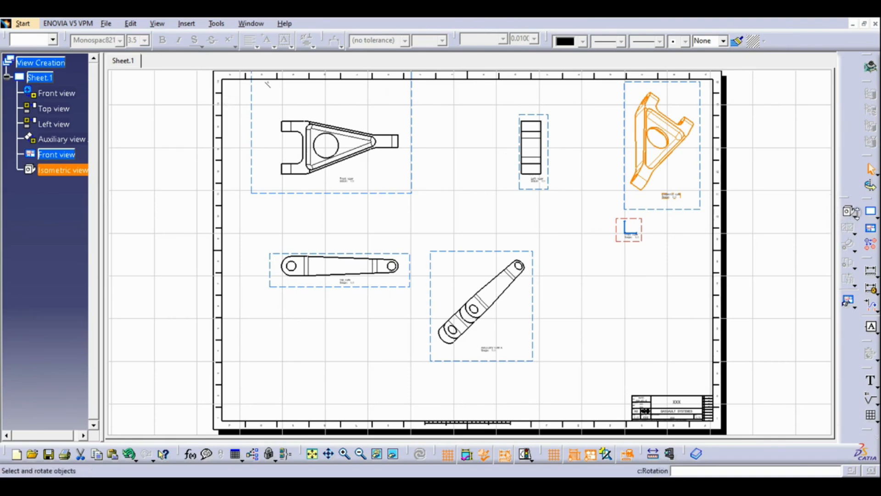
{"action": "left_click", "coordinate": [855, 215]}
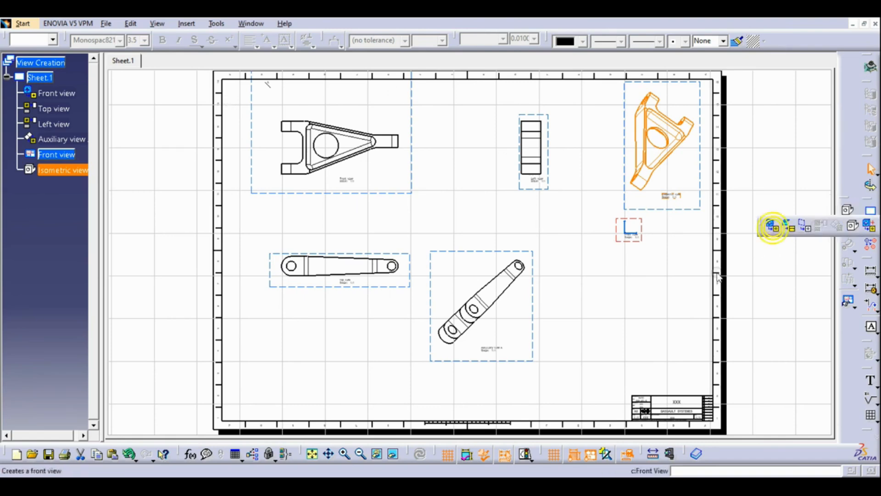
{"action": "left_click", "coordinate": [773, 226]}
{"action": "left_click", "coordinate": [855, 214]}
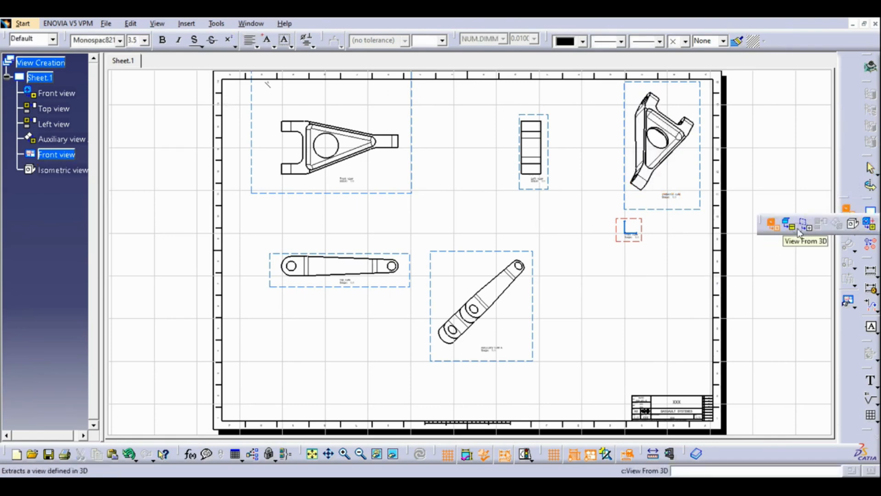
{"action": "left_click", "coordinate": [854, 227]}
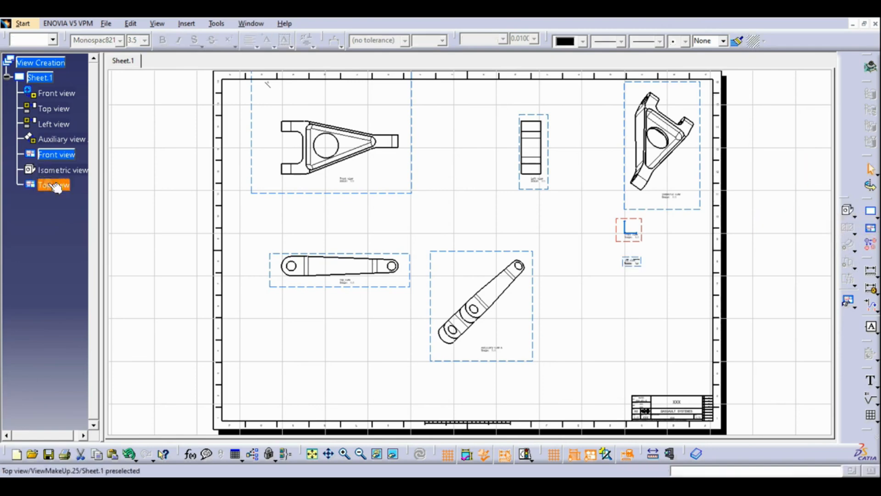